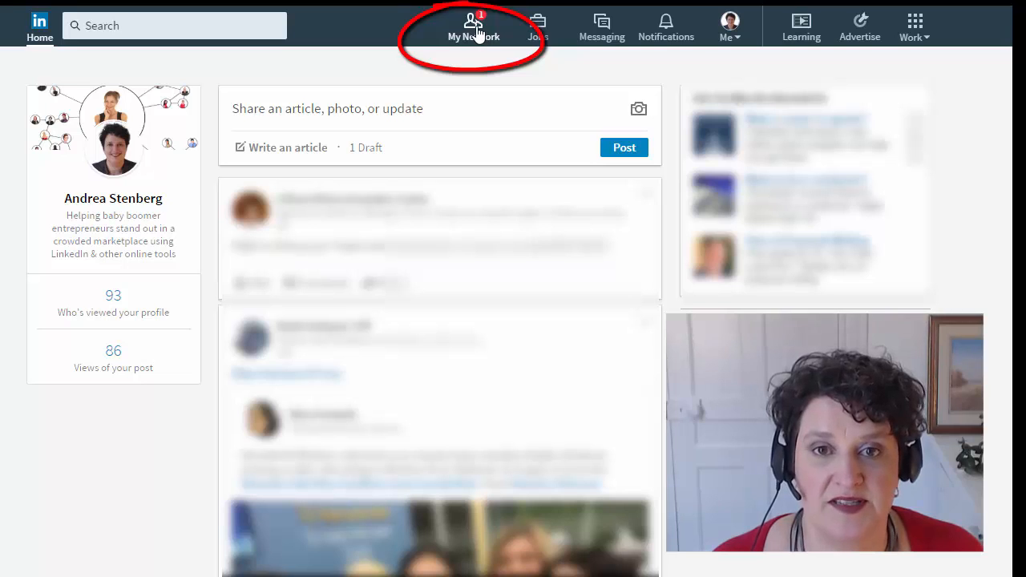
# - Go to the My Network overview showing your 1,423 connections
pyautogui.click(476, 28)
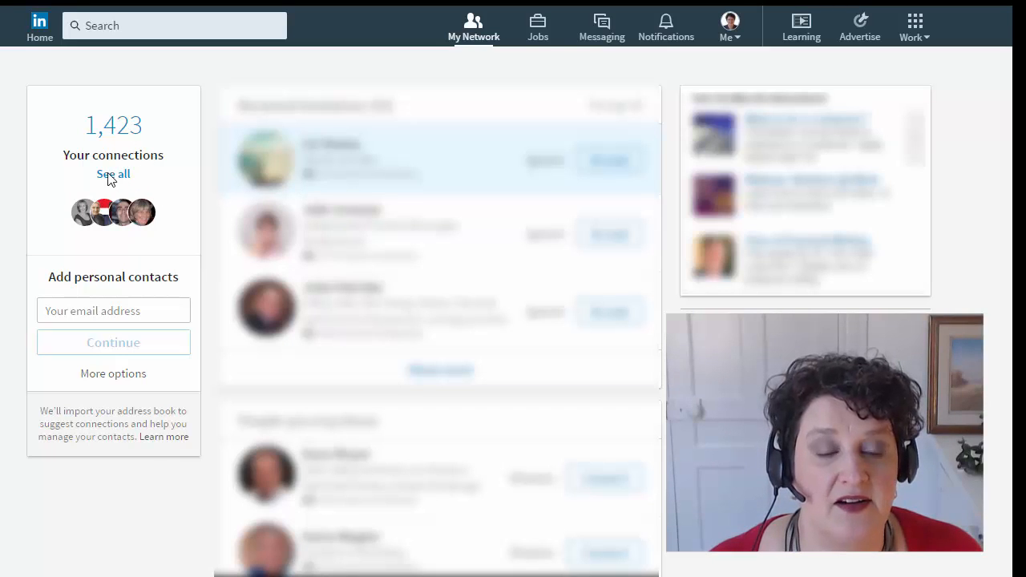
# - View the full list of 1,423 connections, then go to managing synced and imported contacts
pyautogui.click(113, 128)
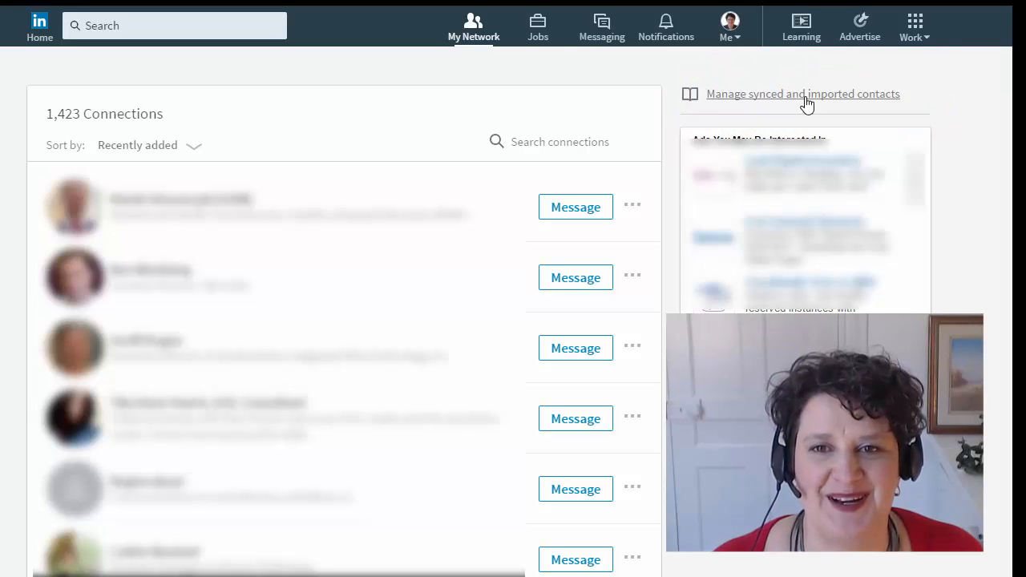
pyautogui.click(806, 102)
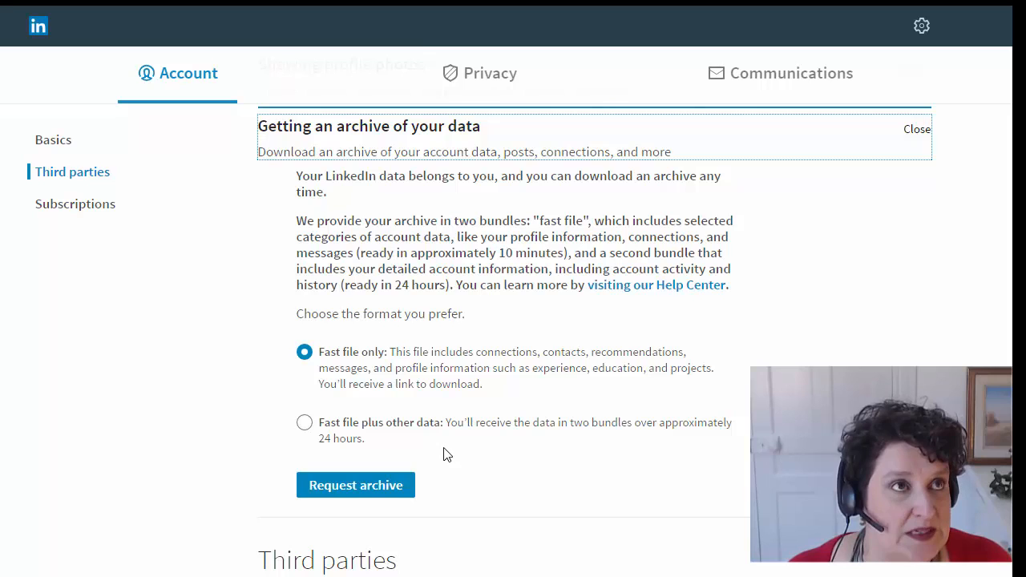
pyautogui.scroll(-5, 444, 455)
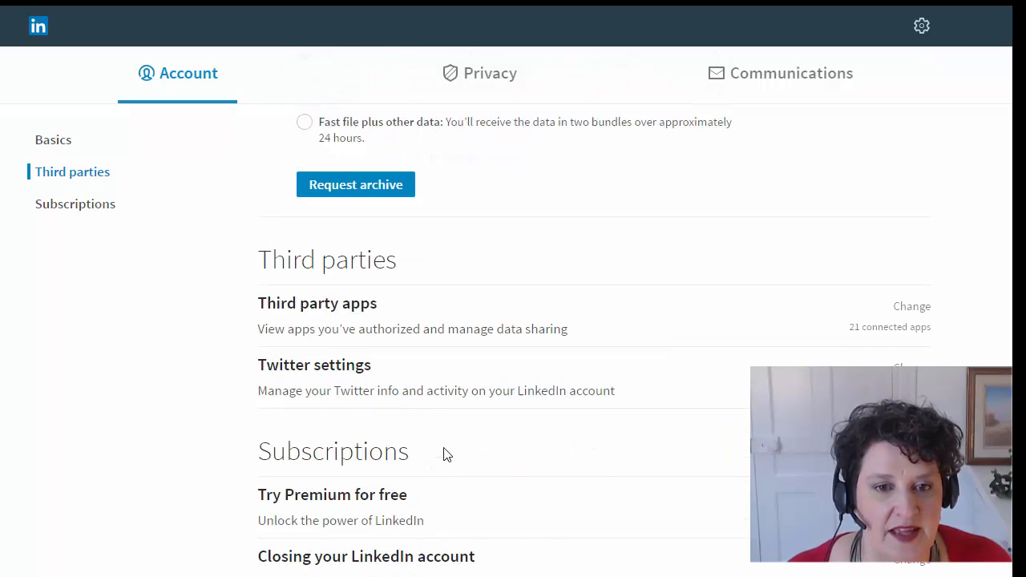
pyautogui.scroll(5, 882, 363)
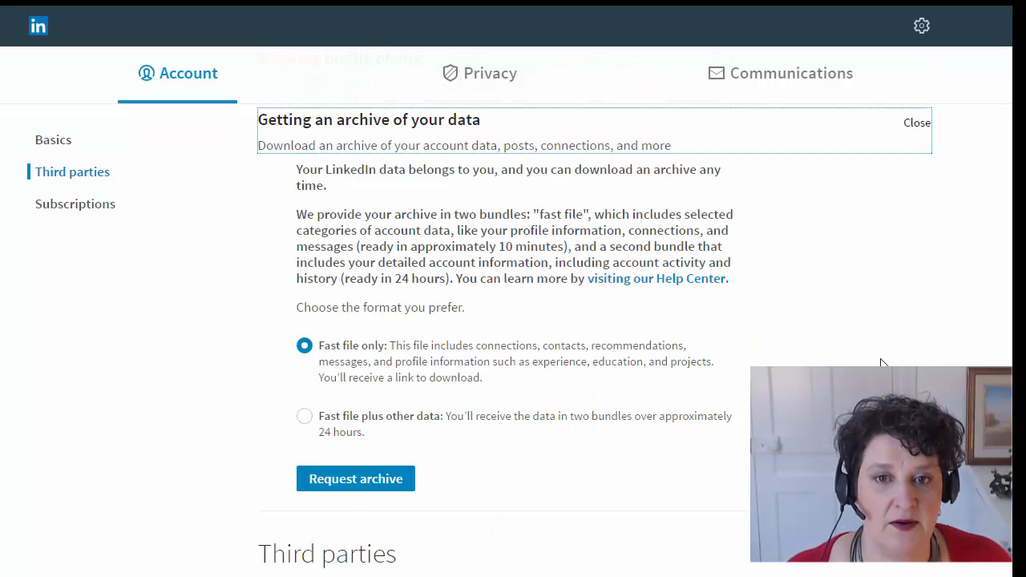